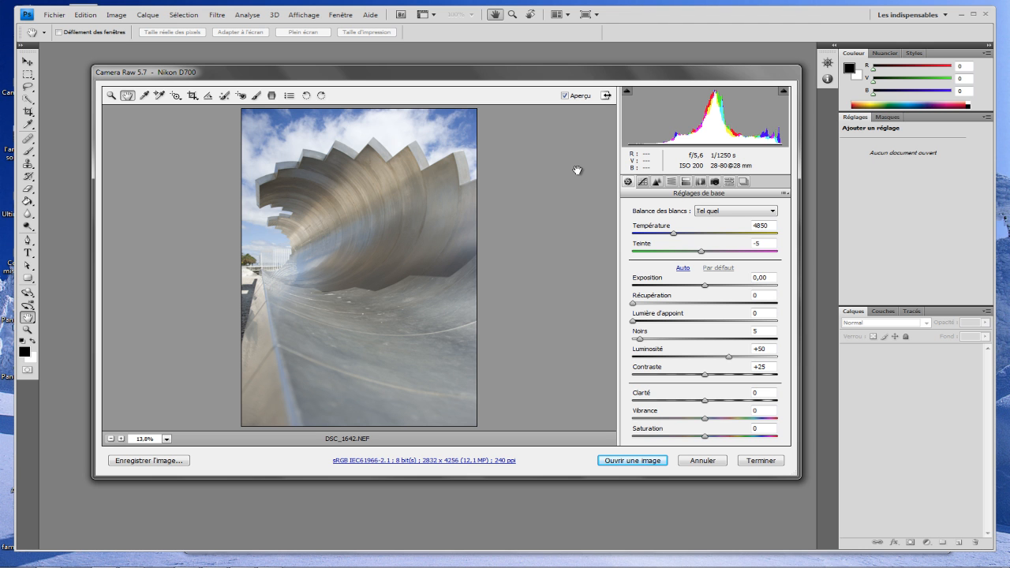
# Step: Expand the raw development dialog to full screen
pyautogui.press('f')
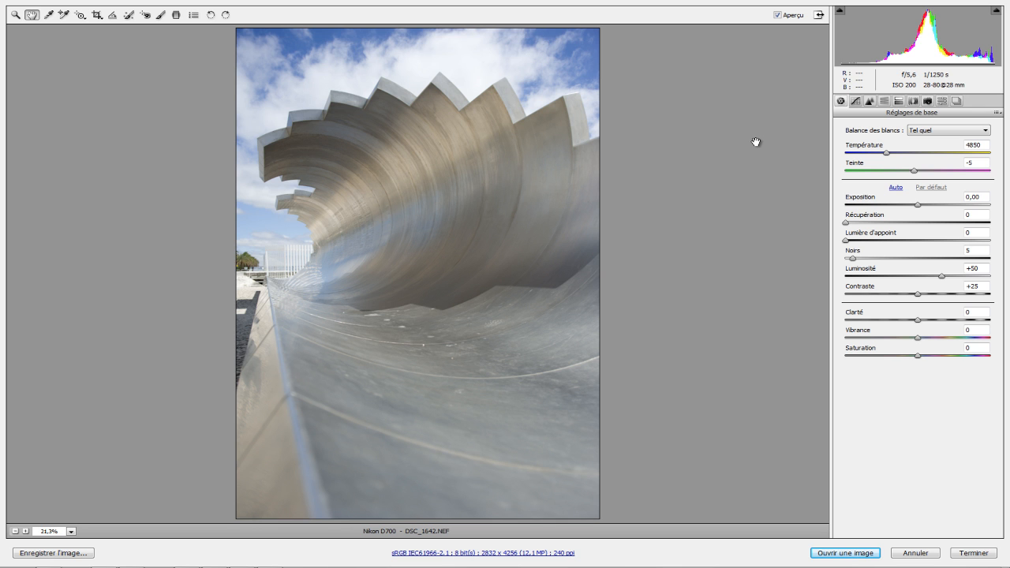
# Step: Convert the photo to grayscale in the HSL / Grayscale settings
pyautogui.click(883, 102)
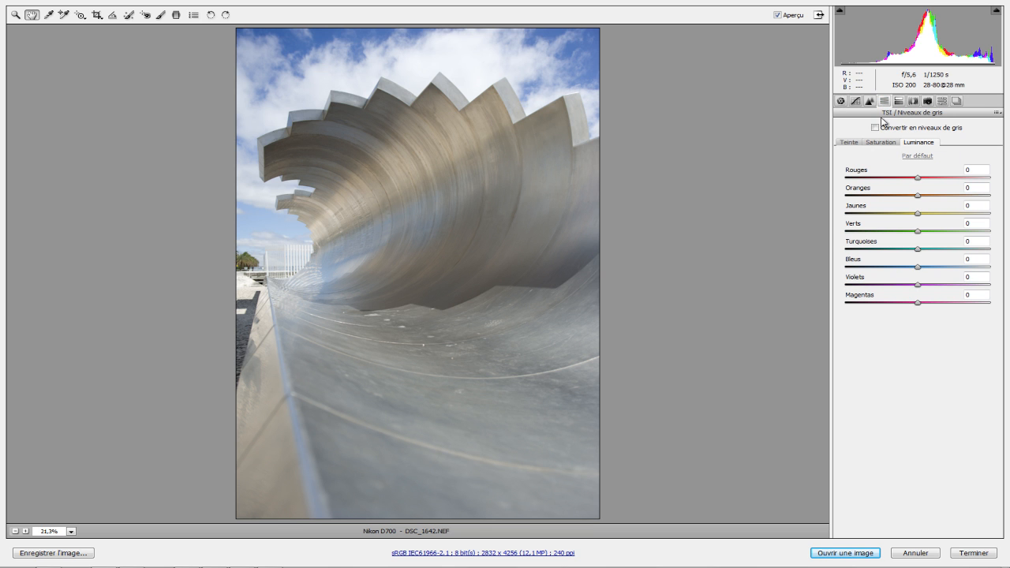
pyautogui.click(849, 142)
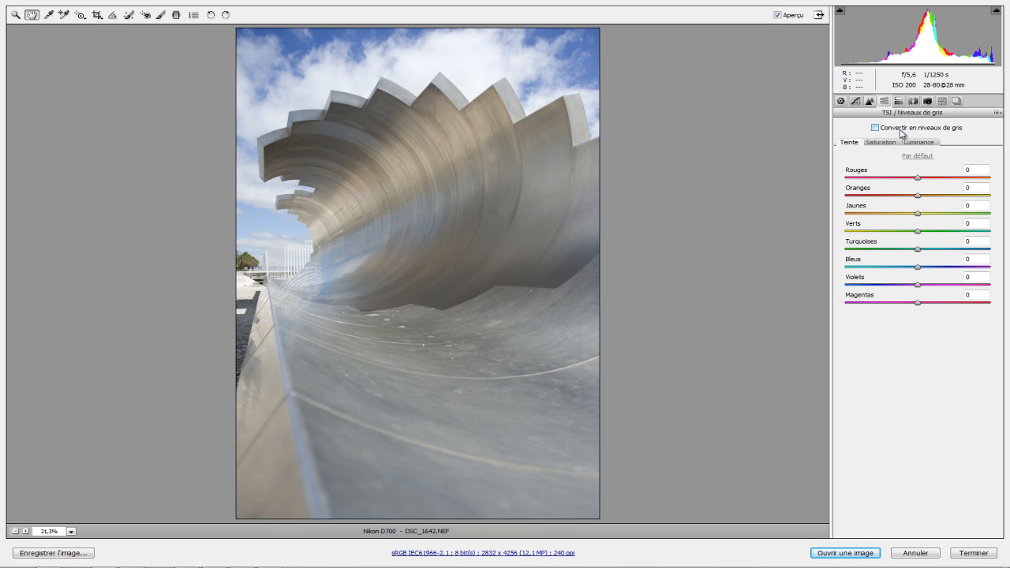
pyautogui.click(875, 128)
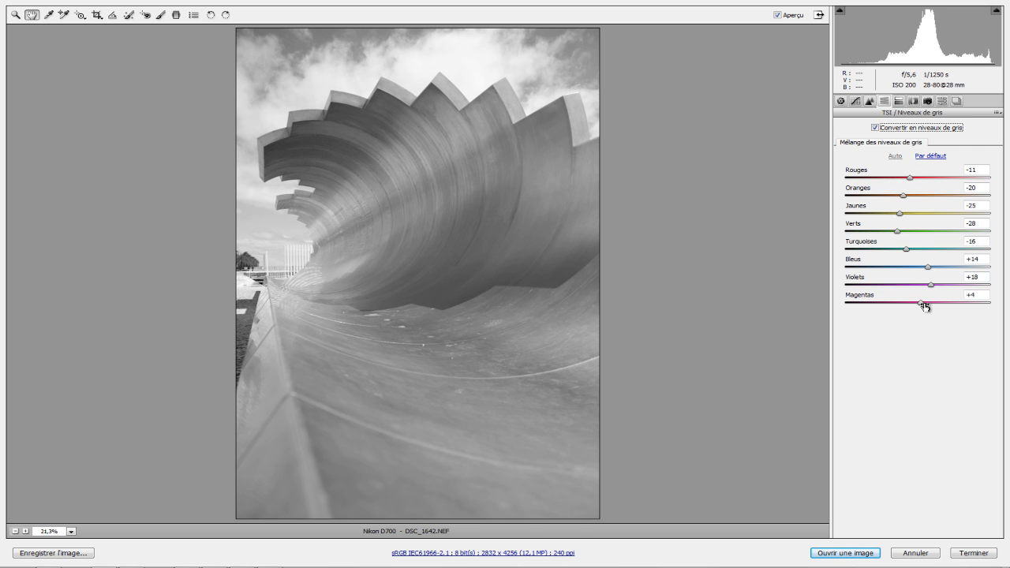
# Step: Try a grayscale mix with Reds about +65, Turquoises -25, Blues -36, Violets -28 and Magentas -19, and turn grayscale conversion off
pyautogui.moveTo(926, 270); pyautogui.dragTo(854, 273)
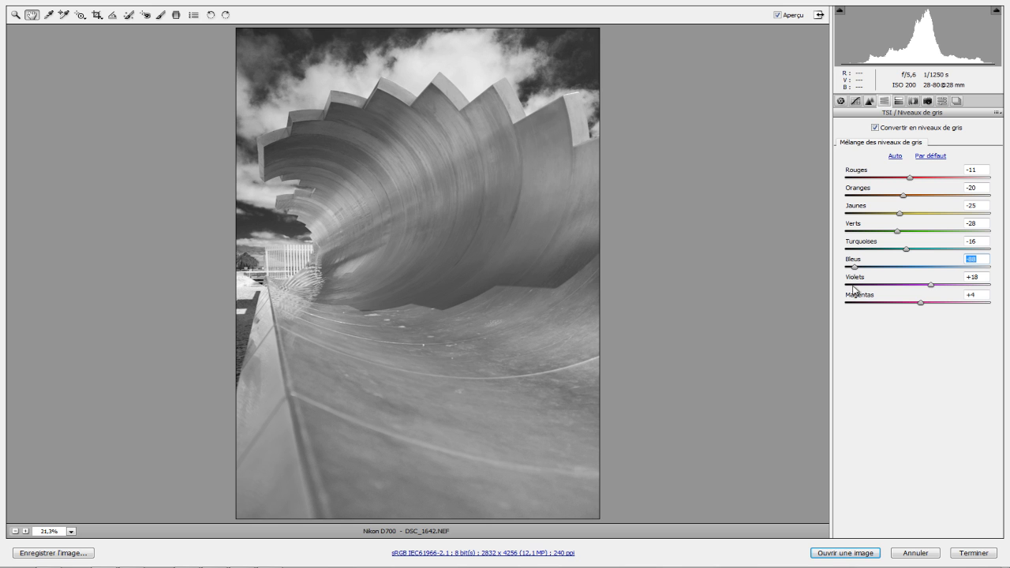
pyautogui.moveTo(853, 269); pyautogui.dragTo(819, 267)
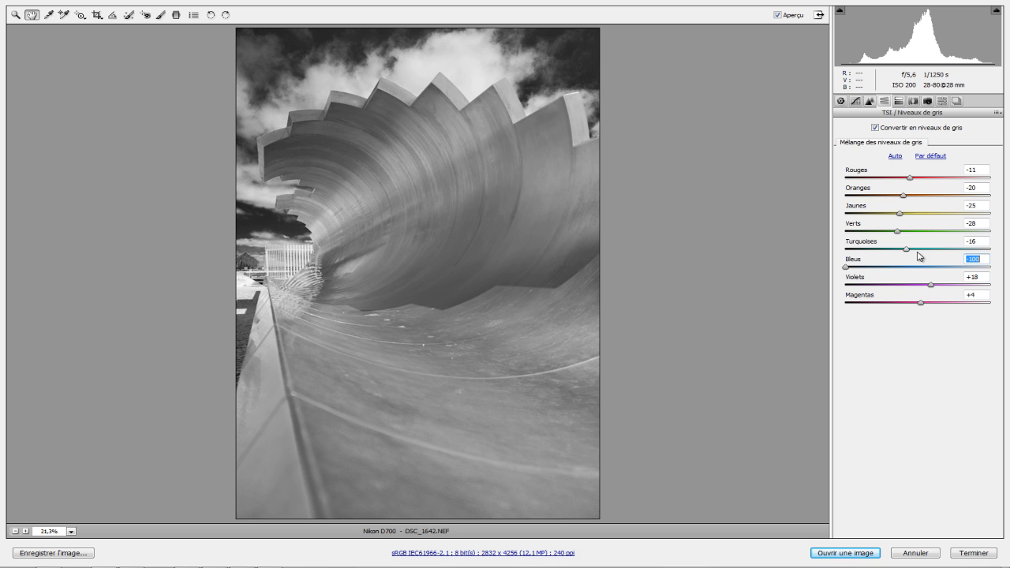
pyautogui.moveTo(845, 268); pyautogui.dragTo(899, 249)
pyautogui.moveTo(932, 285); pyautogui.dragTo(904, 303)
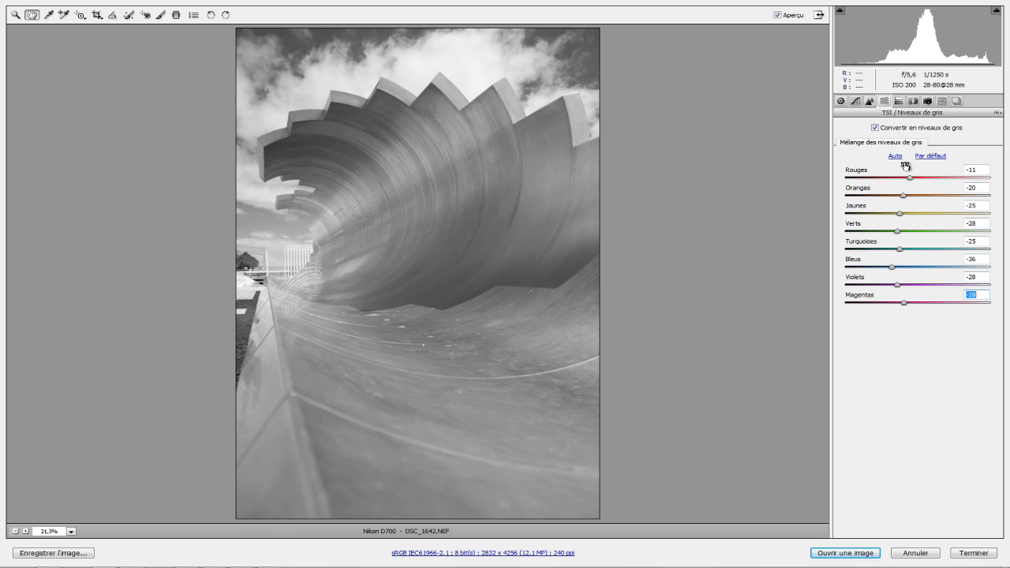
pyautogui.moveTo(909, 178); pyautogui.dragTo(969, 178)
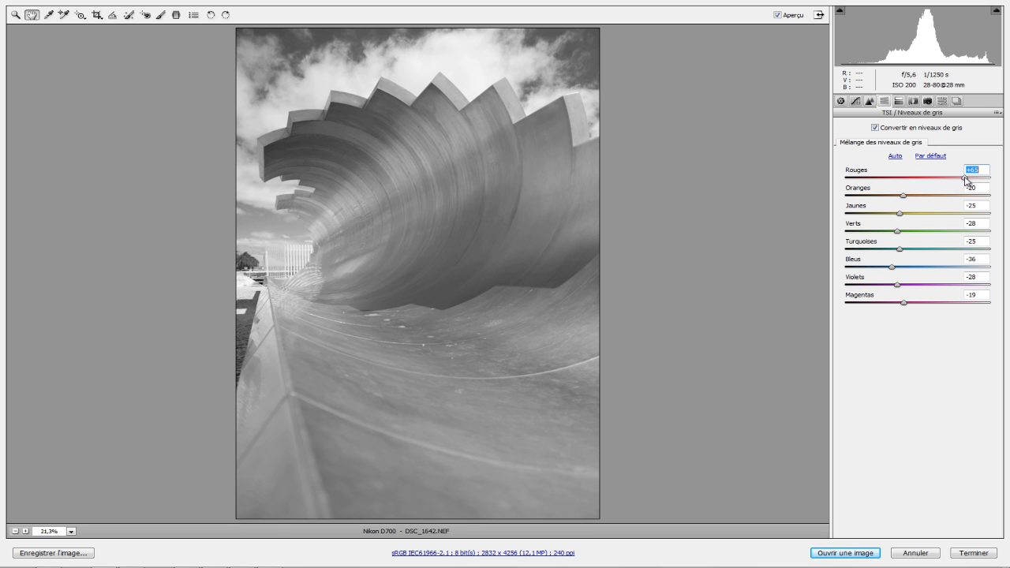
pyautogui.click(874, 128)
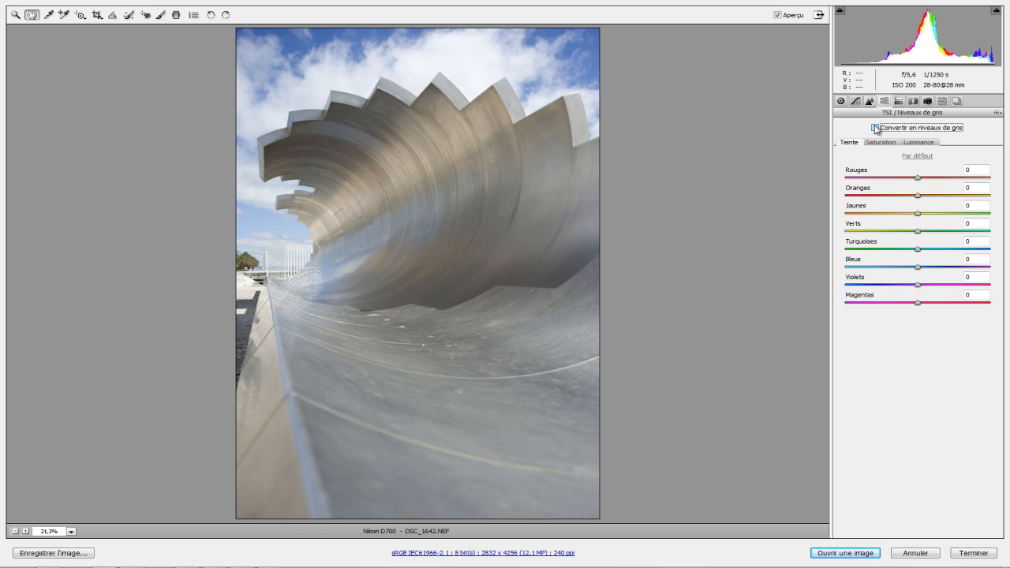
# Step: Apply split toning to the highlights with hue 68 and saturation 88
pyautogui.click(898, 101)
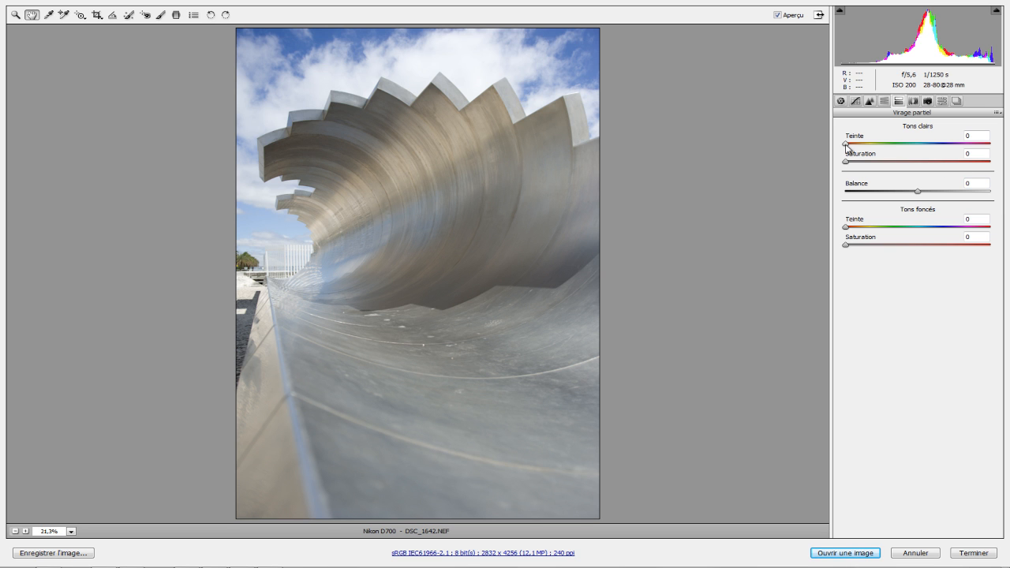
pyautogui.moveTo(846, 145); pyautogui.dragTo(895, 148)
pyautogui.moveTo(846, 163); pyautogui.dragTo(973, 163)
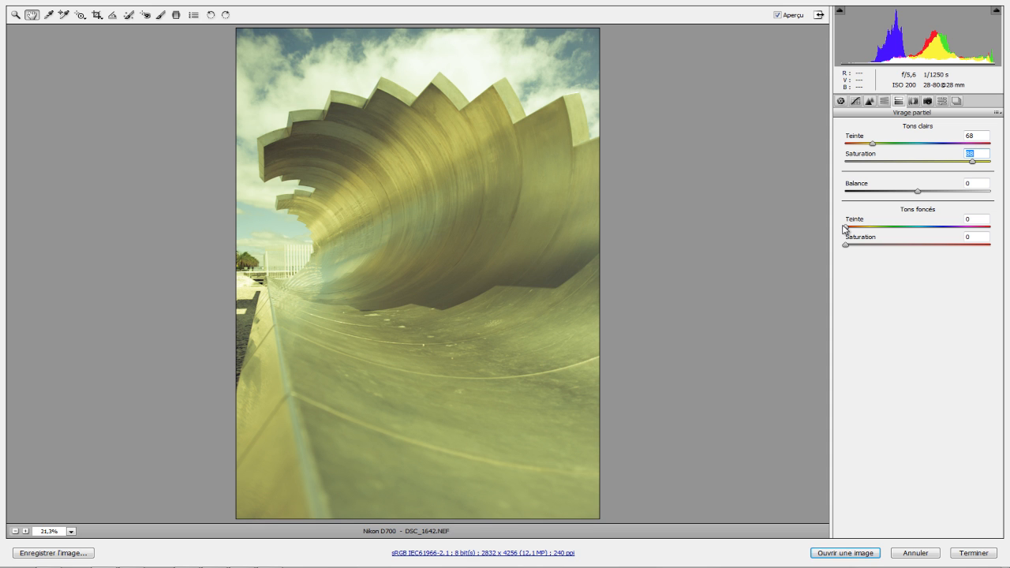
# Step: Tone the shadows with hue 306 and saturation 61, and shift the split-toning balance slightly toward the highlights
pyautogui.moveTo(844, 229); pyautogui.dragTo(933, 251)
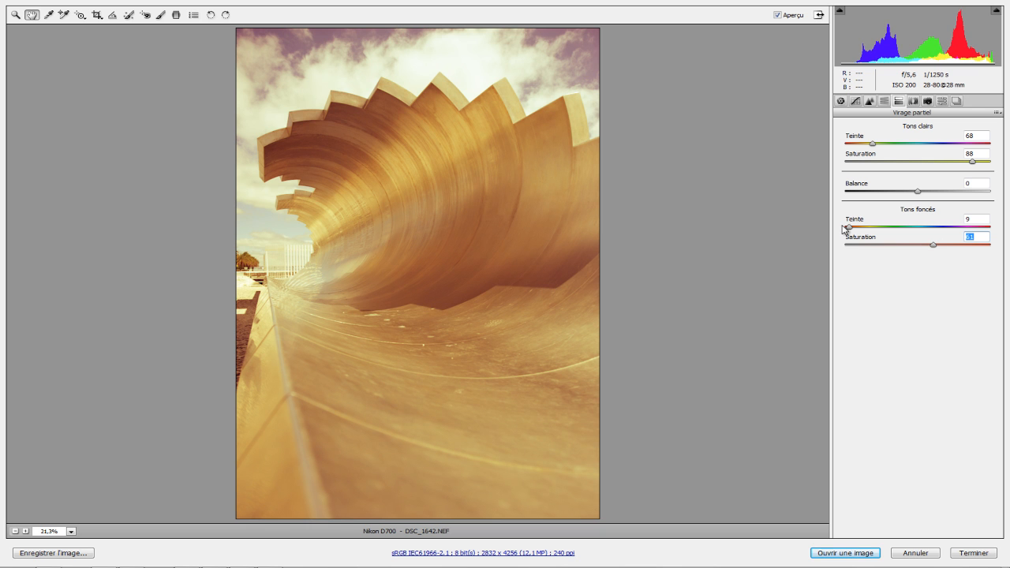
pyautogui.moveTo(849, 227); pyautogui.dragTo(970, 235)
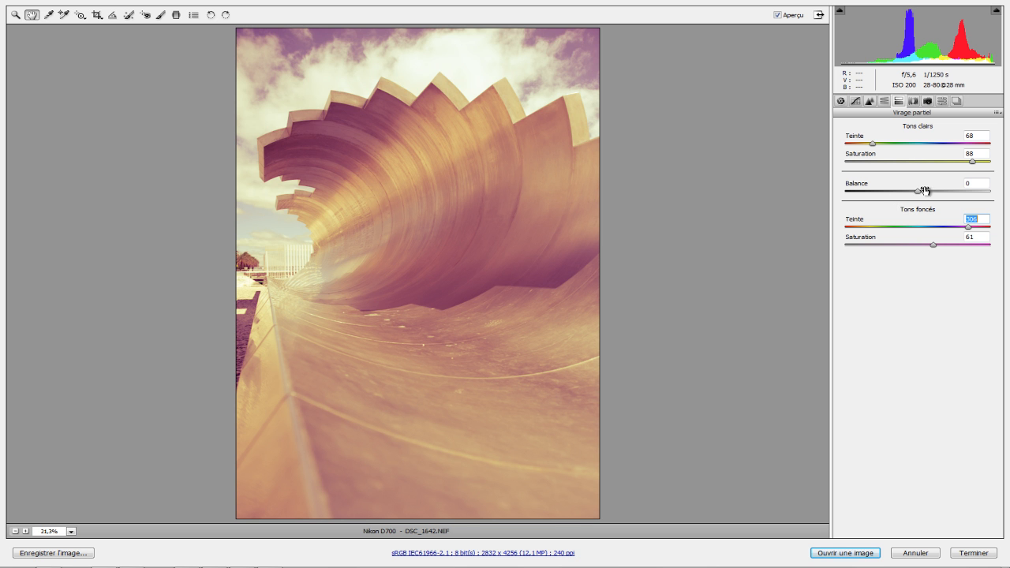
pyautogui.moveTo(919, 192)
pyautogui.mouseDown()
pyautogui.moveTo(893, 194)
pyautogui.moveTo(980, 194)
pyautogui.moveTo(850, 196)
pyautogui.moveTo(947, 197)
pyautogui.moveTo(912, 196)
pyautogui.moveTo(935, 197)
pyautogui.mouseUp()
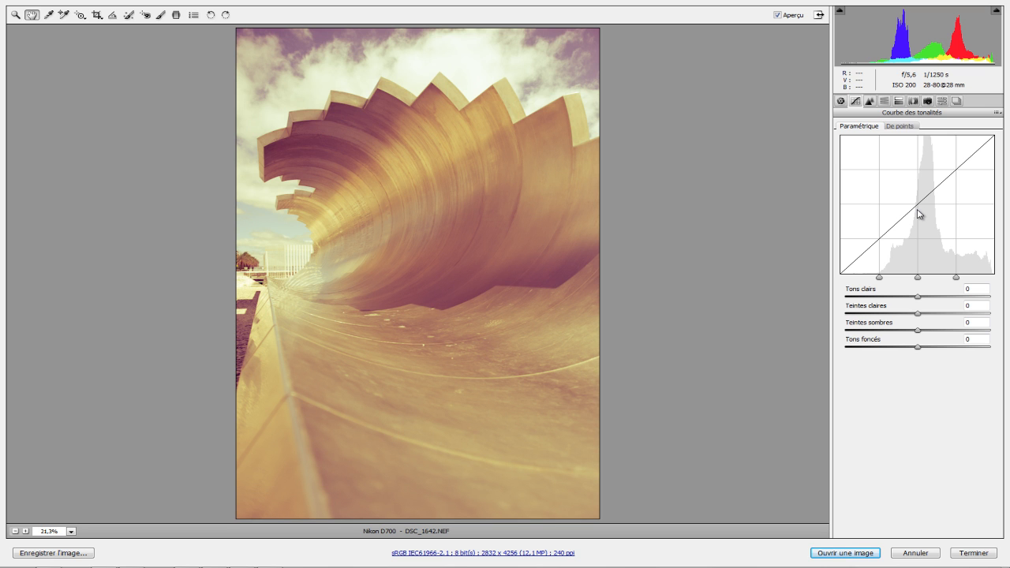
# Step: Steepen the point tone curve into a stronger S, raising the highlight point and moving the shadow point to input 72, output 45
pyautogui.click(898, 125)
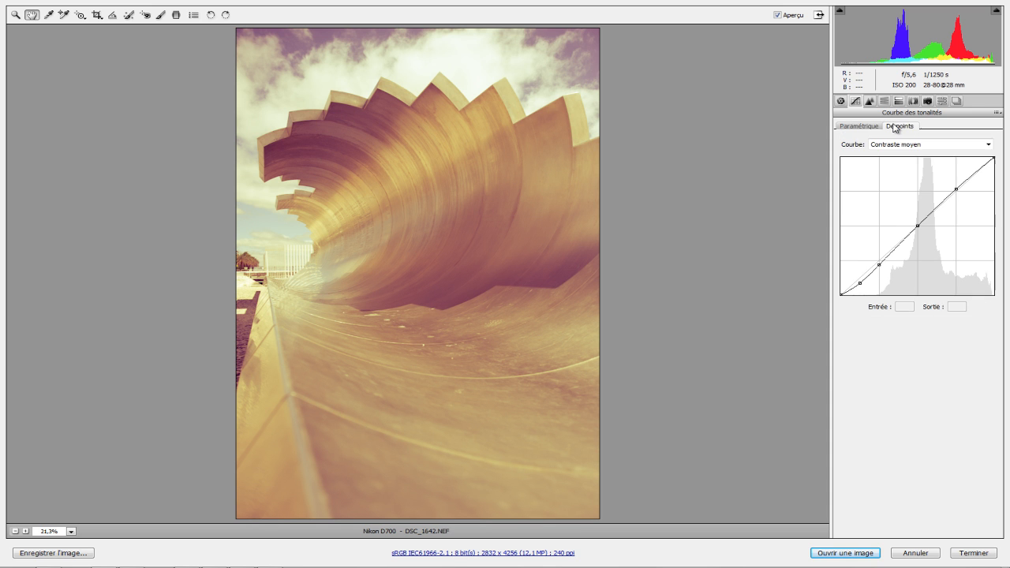
pyautogui.click(874, 129)
pyautogui.click(899, 126)
pyautogui.moveTo(956, 187); pyautogui.dragTo(951, 184)
pyautogui.moveTo(877, 266)
pyautogui.mouseDown()
pyautogui.moveTo(864, 289)
pyautogui.moveTo(884, 270)
pyautogui.mouseUp()
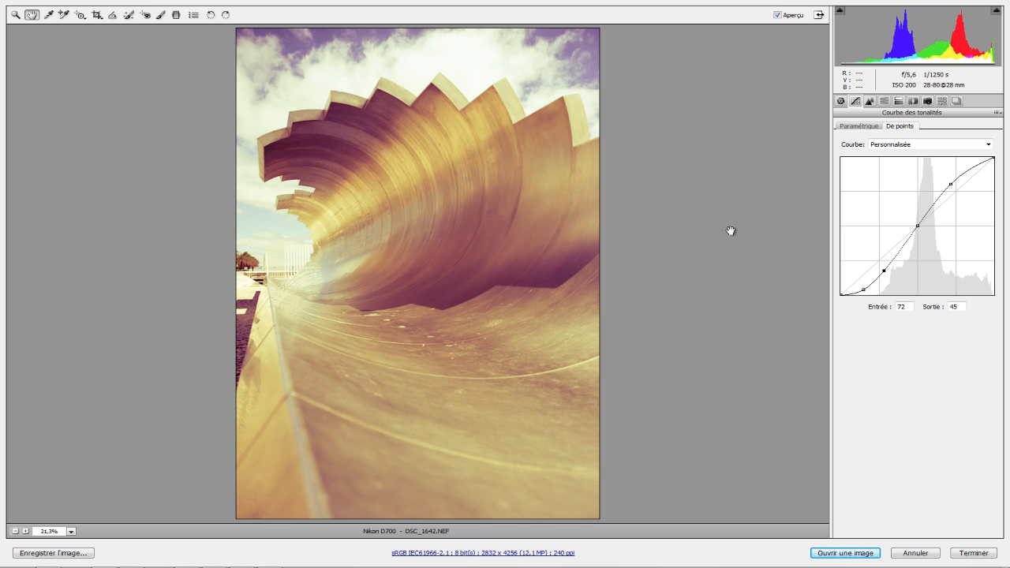
# Step: Raise the photo's vibrance to +64 in the basic settings
pyautogui.click(841, 101)
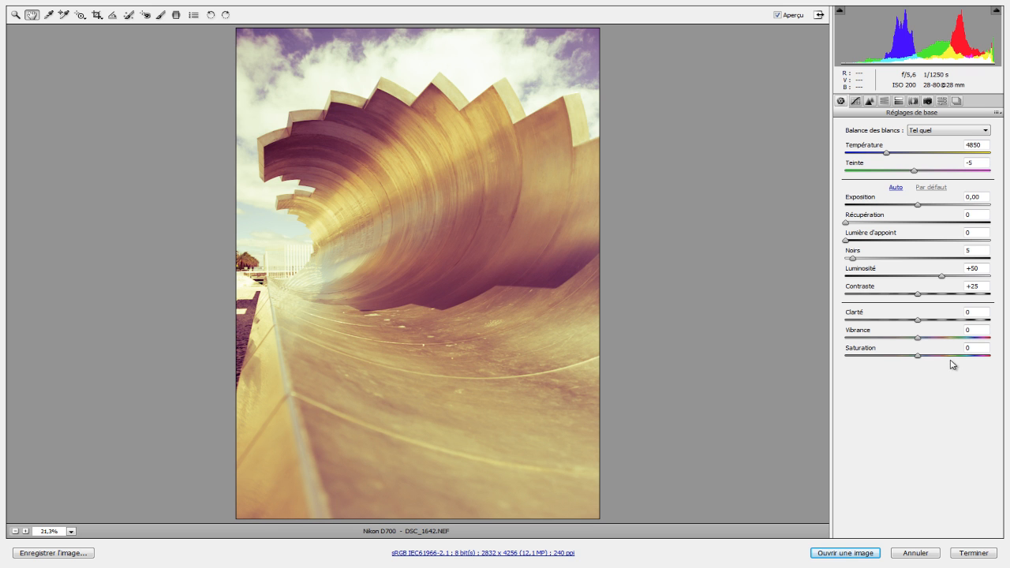
pyautogui.moveTo(917, 338); pyautogui.dragTo(964, 340)
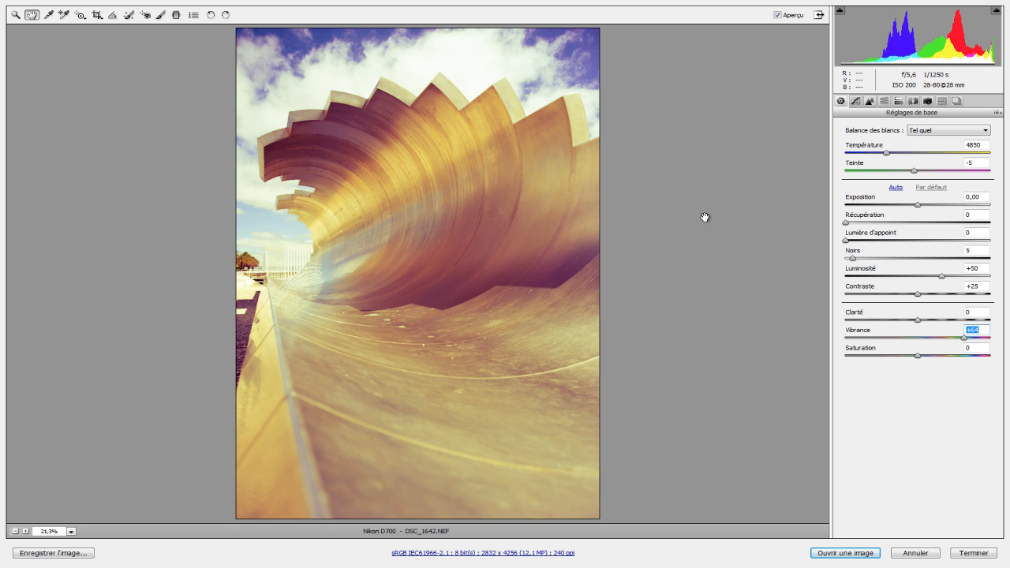
# Step: Set the lens vignetting amount to -100 and add a post-crop vignette with amount -57, midpoint 74, roundness -15 and feather 65
pyautogui.click(913, 102)
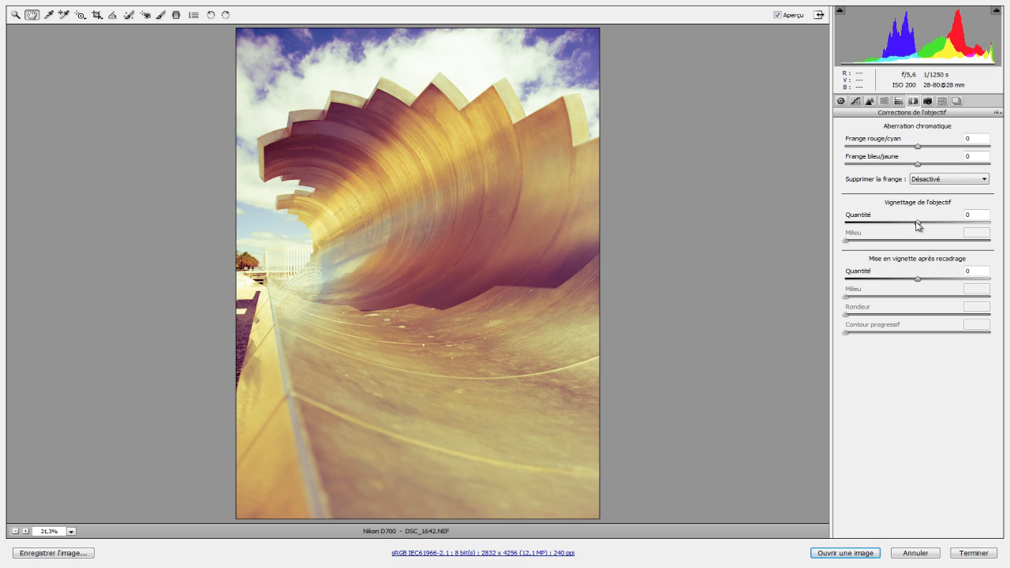
pyautogui.moveTo(918, 225); pyautogui.dragTo(844, 227)
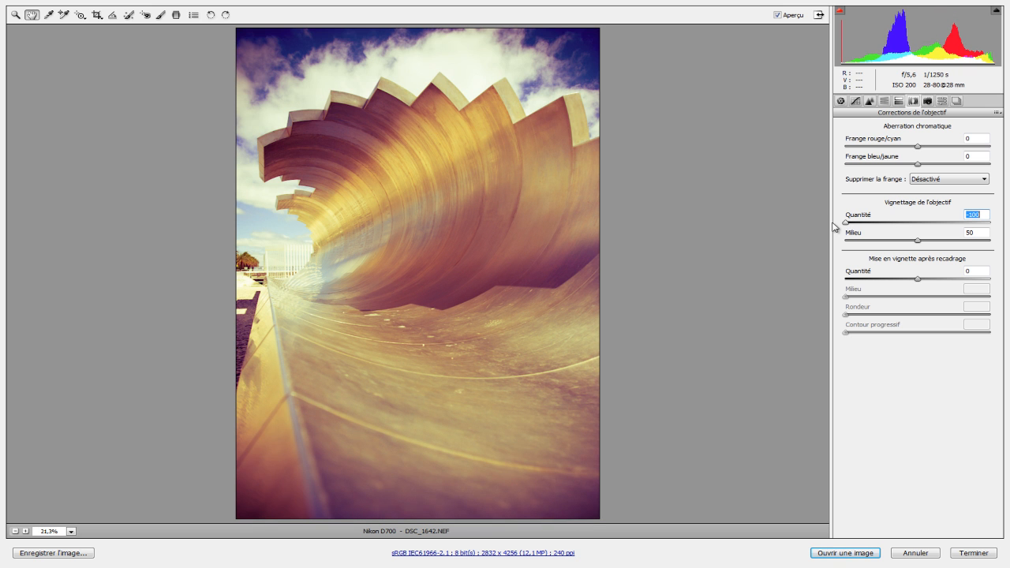
pyautogui.moveTo(845, 226); pyautogui.dragTo(1002, 223)
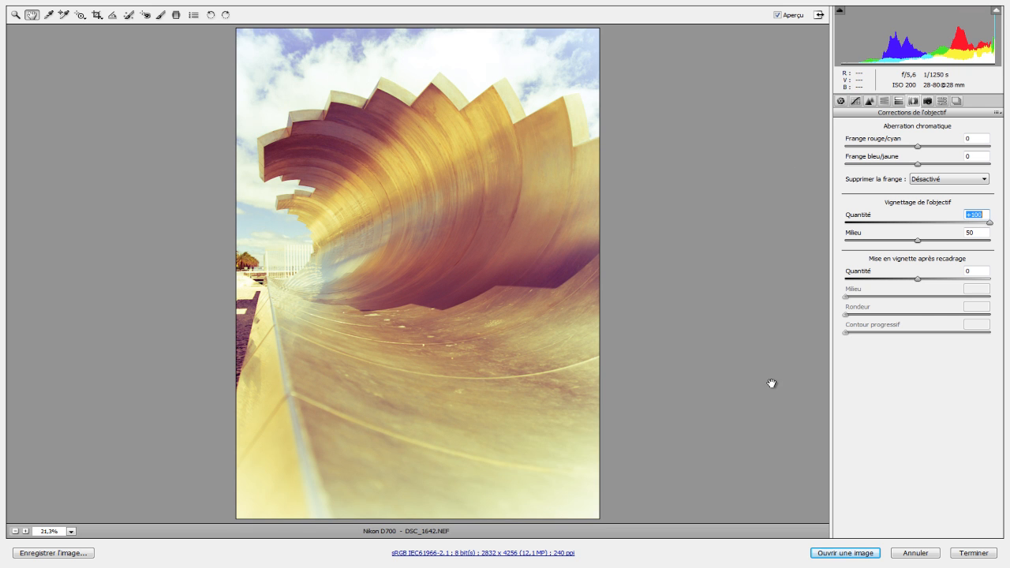
pyautogui.moveTo(993, 224); pyautogui.dragTo(846, 236)
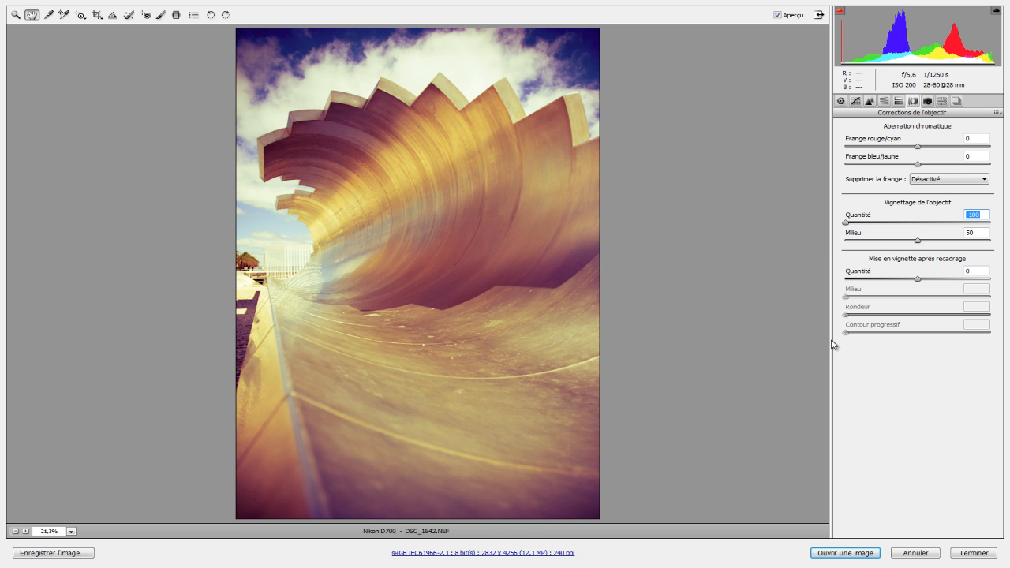
pyautogui.moveTo(918, 280); pyautogui.dragTo(942, 339)
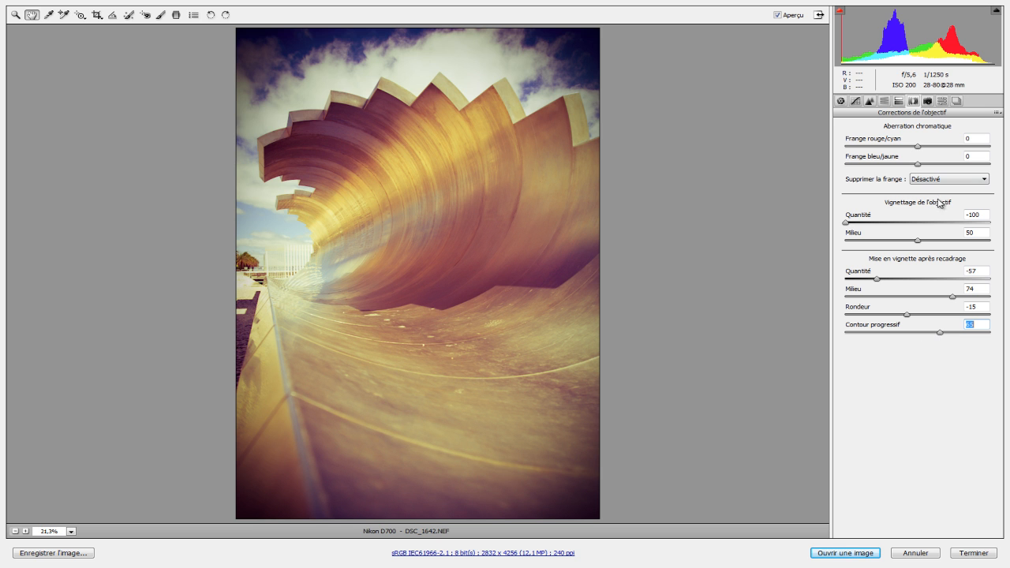
# Step: Reset all raw adjustments of the photo to their initial values
pyautogui.click(841, 101)
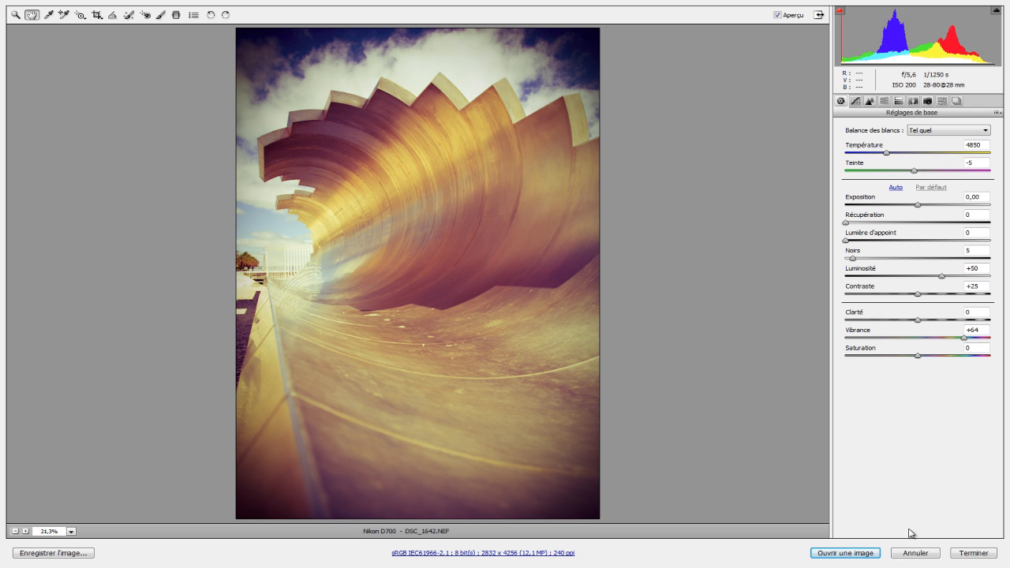
pyautogui.press('alt')
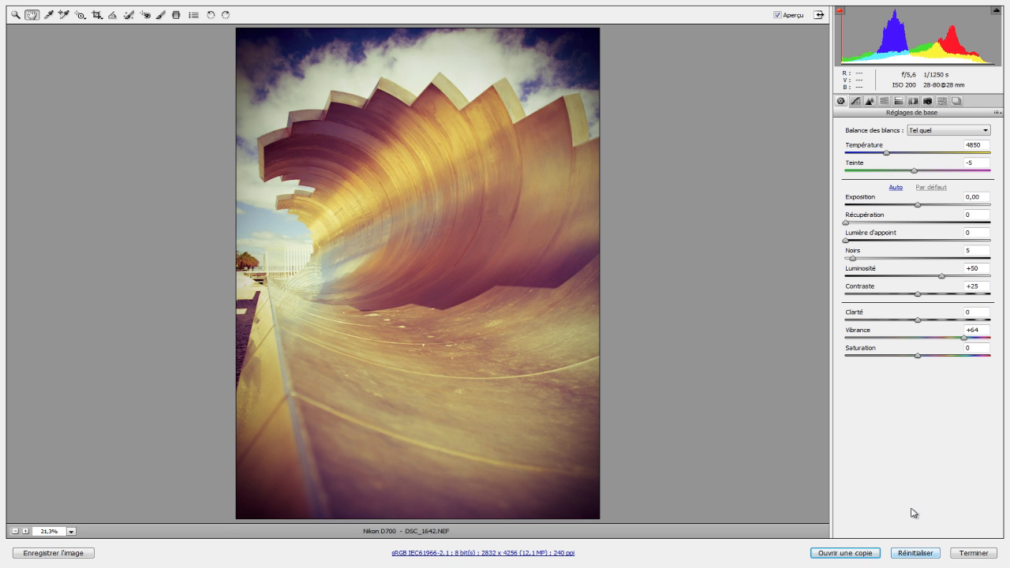
pyautogui.keyDown('alt'); pyautogui.click(913, 553); pyautogui.keyUp('alt')
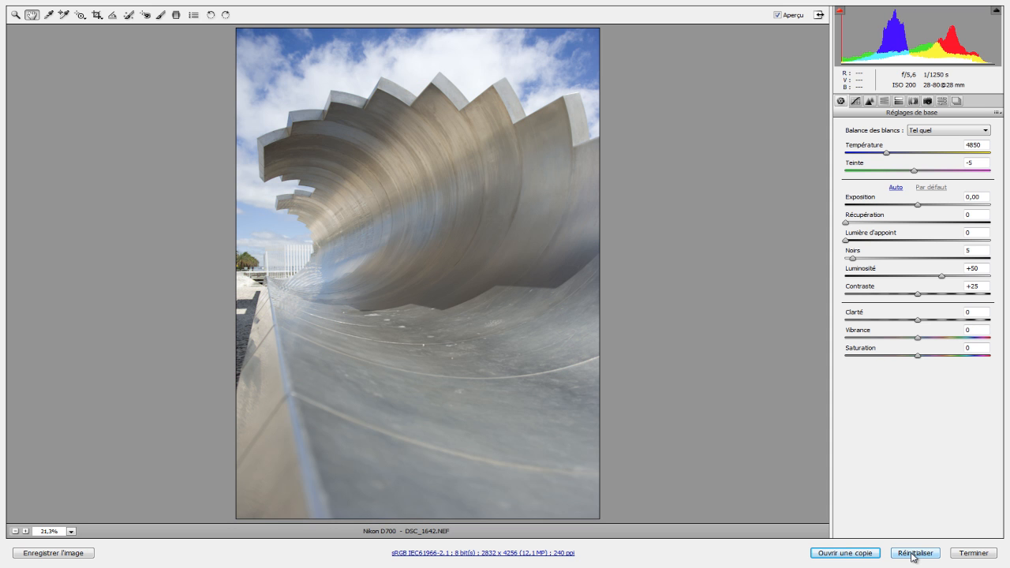